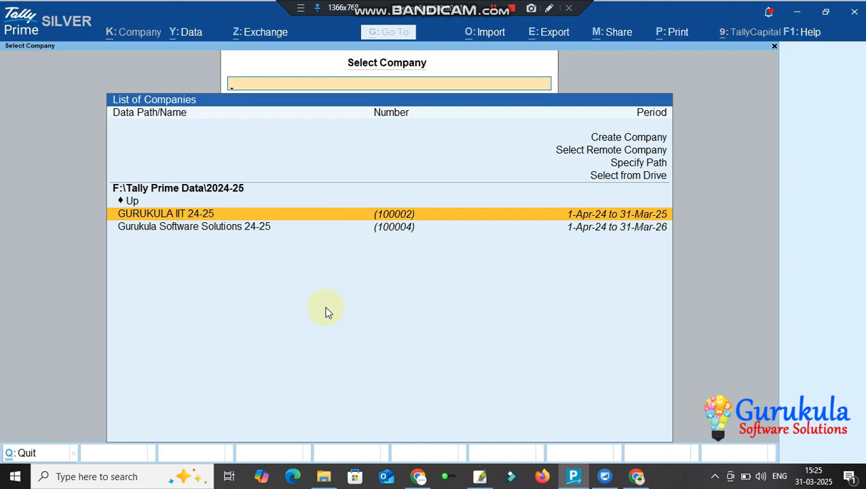
Step: Open the company GURUKULA IIT 24-25 by entering its login username and password
key("Return")
type("1")
key("Return")
key("Return")
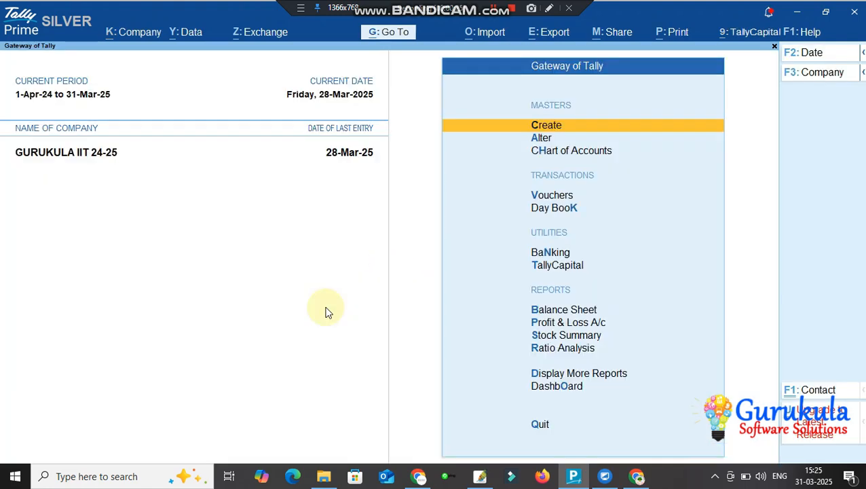
Step: Split the GURUKULA IIT 24-25 company data from 1-Apr-25 without verification, using the From Split Date option
left_click(190, 32)
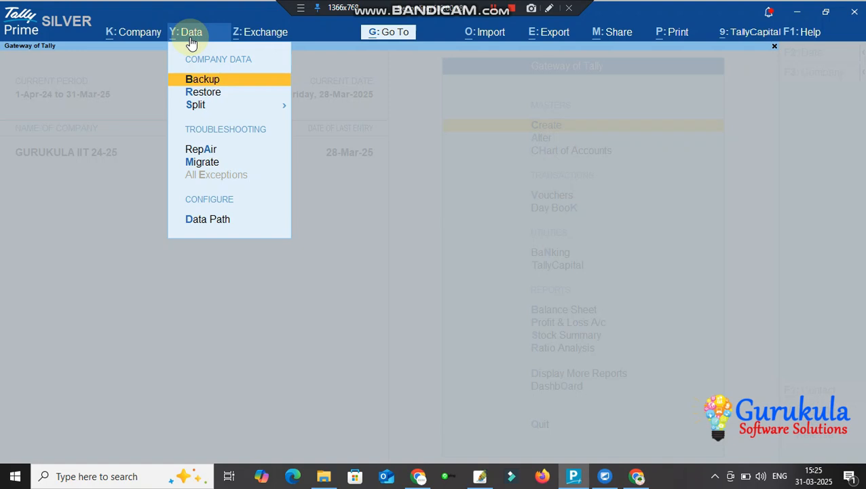
left_click(195, 106)
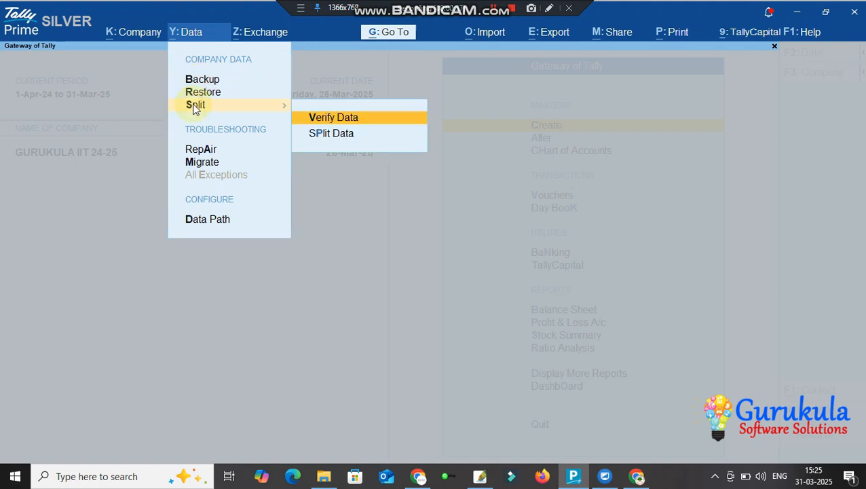
key("Down")
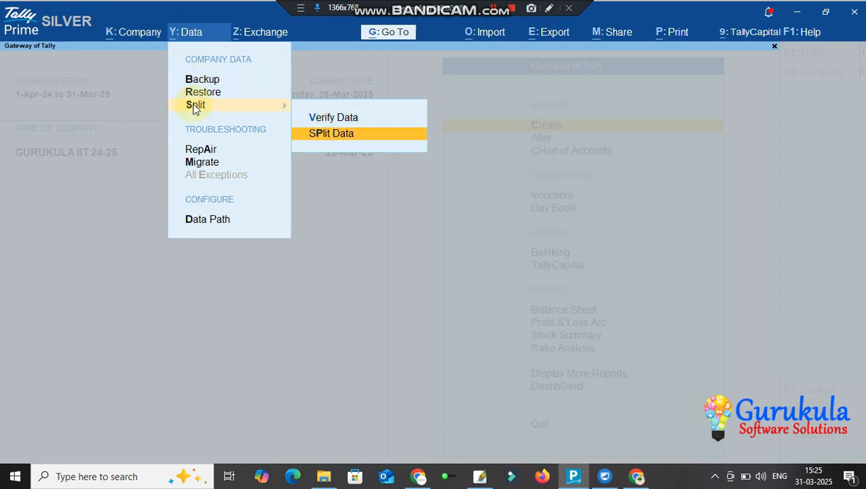
key("Return")
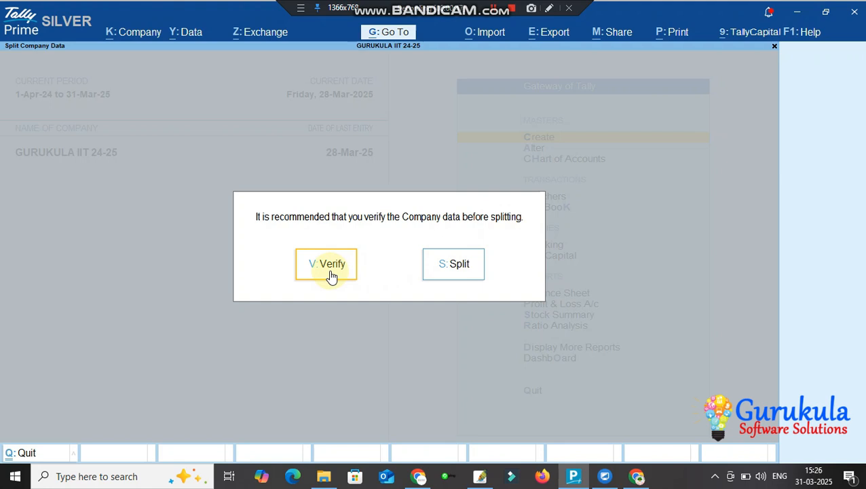
left_click(455, 266)
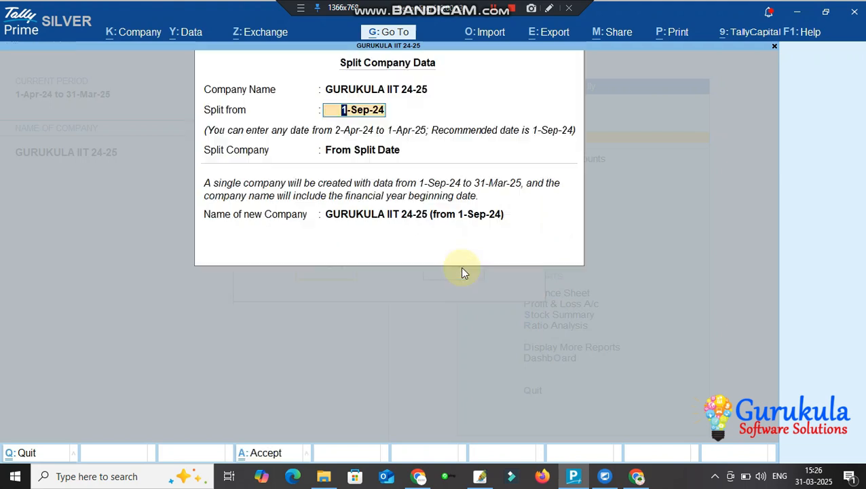
type("1 4 25")
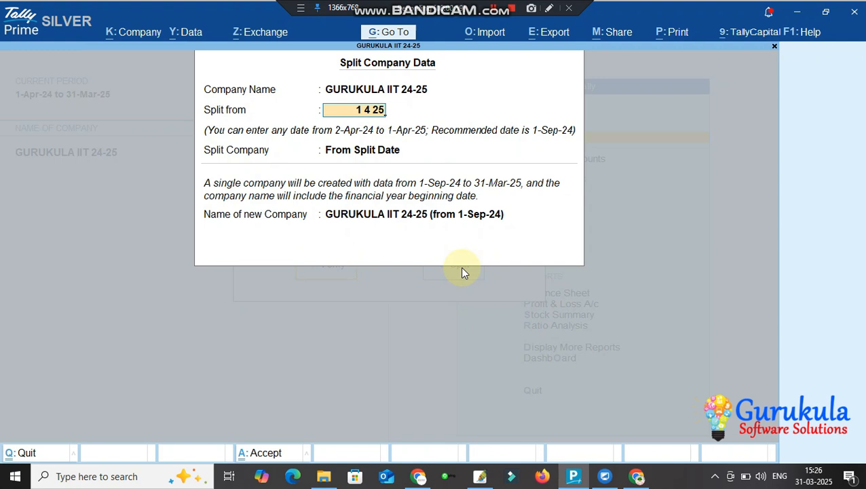
key("Return")
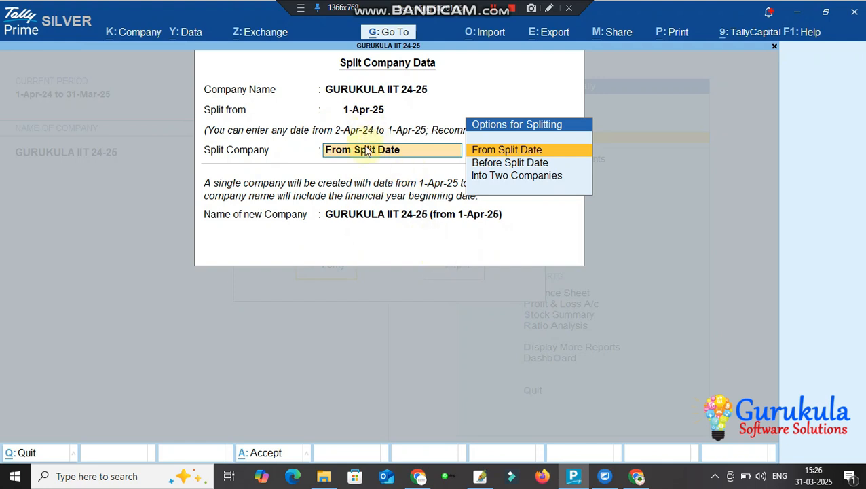
key("Return")
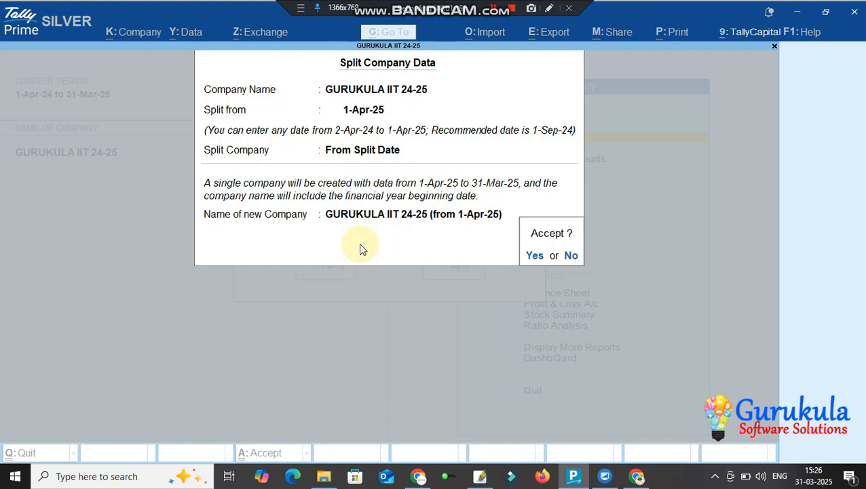
key("Return")
key("Return")
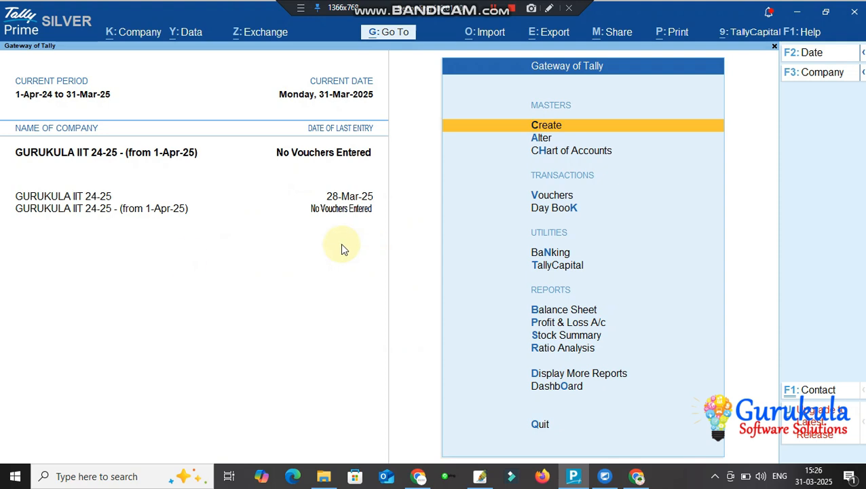
Step: Shut the newly split company GURUKULA IIT 24-25 - (from 1-Apr-25)
left_click(135, 31)
key("Down")
key("Down")
key("Down")
key("Down")
key("Return")
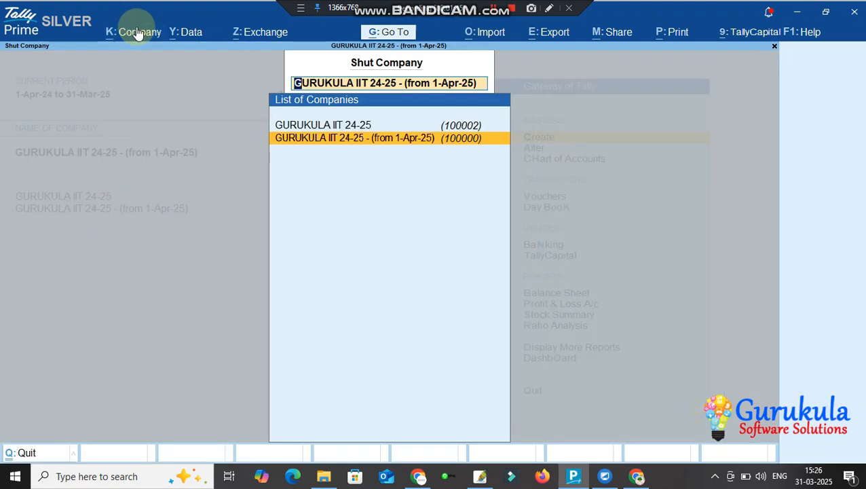
key("Return")
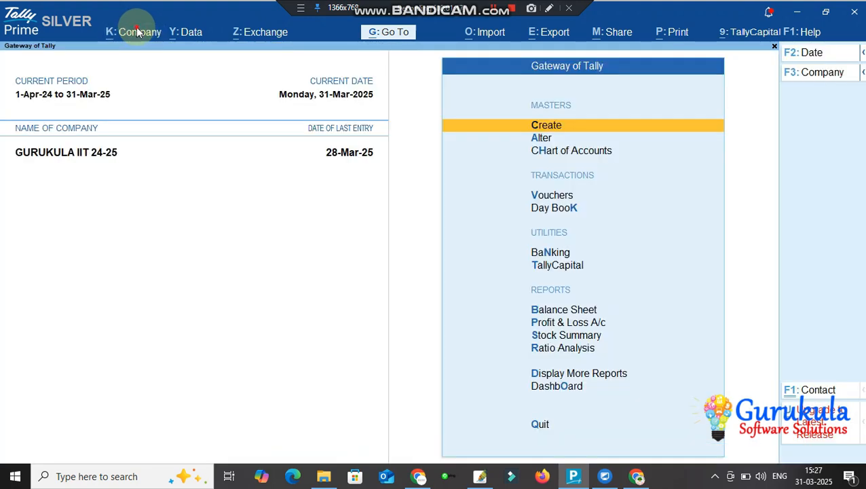
Step: Shut the original company GURUKULA IIT 24-25 to return to the company list
left_click(136, 32)
key("Down")
key("Down")
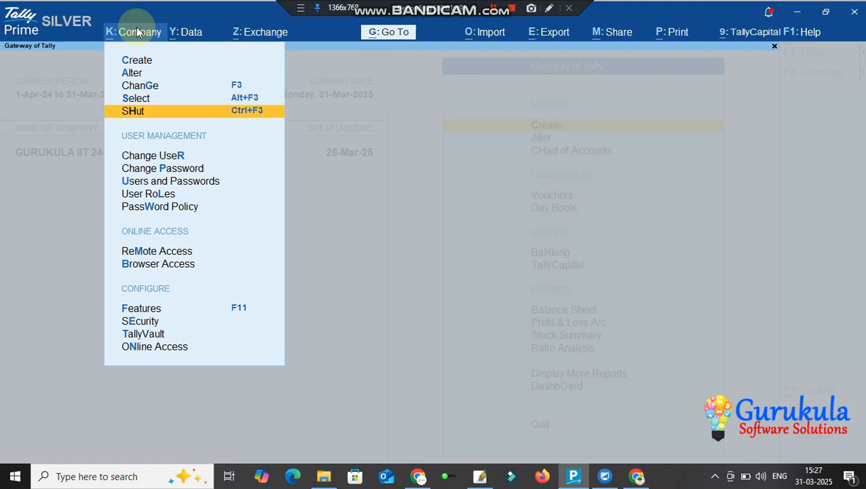
key("Return")
key("Return")
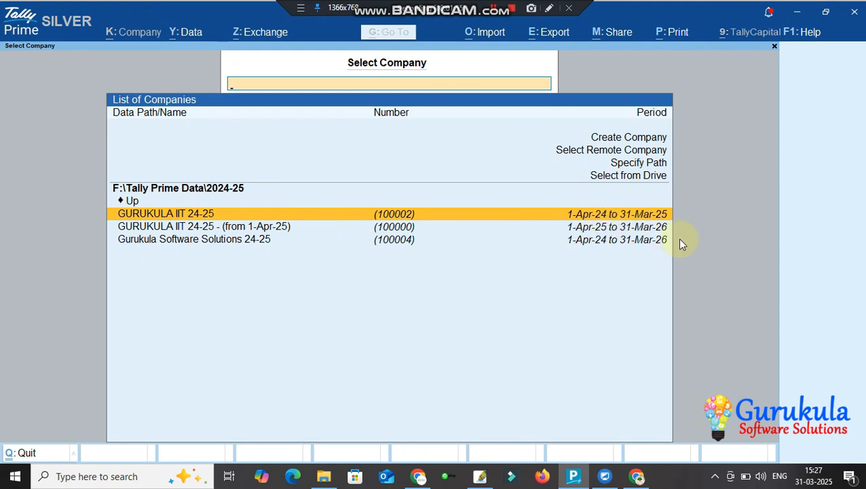
Step: Open the company GURUKULA IIT 24-25 - (from 1-Apr-25) by entering its login username and password
key("Down")
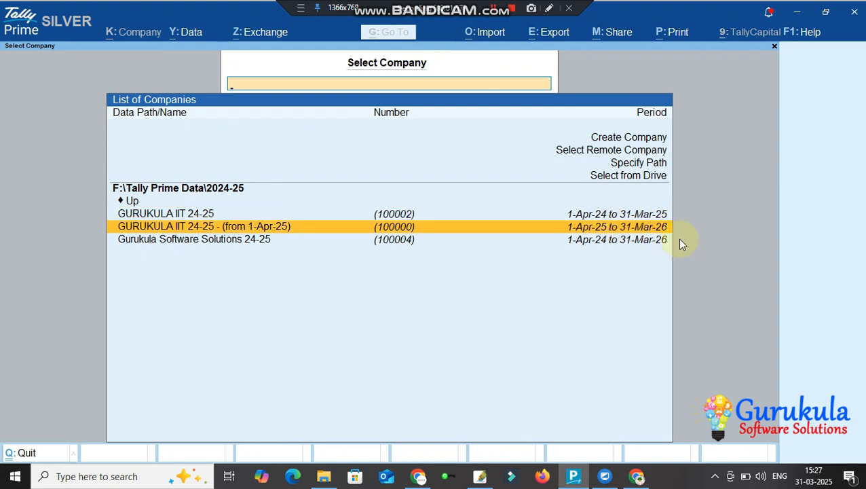
key("Return")
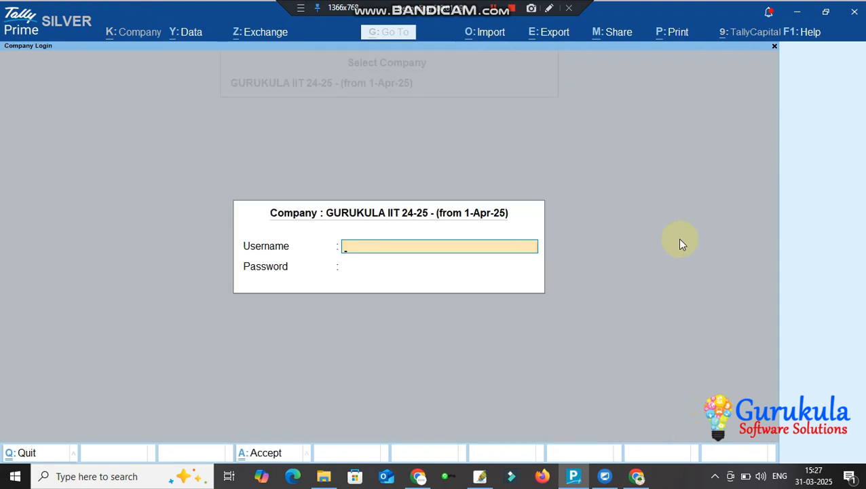
key("Return")
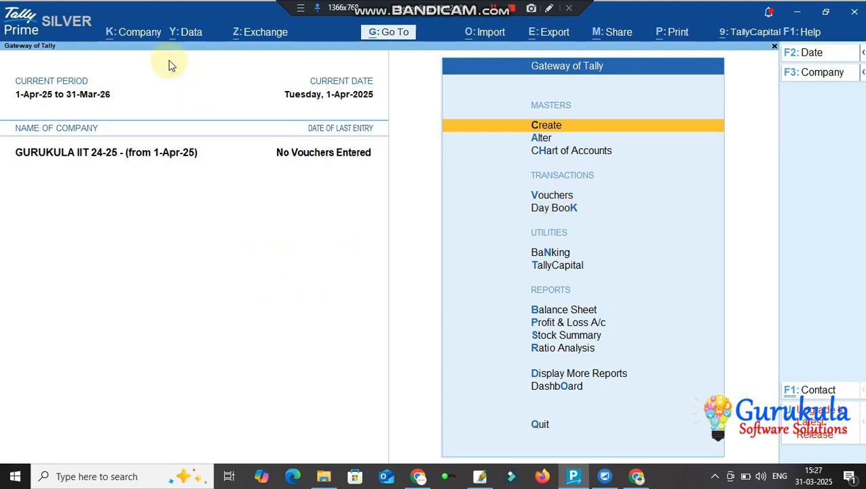
Step: Rename the opened company as GURUKULA IIT 25-26 and save the company details
left_click(139, 32)
key("Return")
key("BackSpace")
key("BackSpace")
key("BackSpace")
key("BackSpace")
key("BackSpace")
key("BackSpace")
key("BackSpace")
key("BackSpace")
key("BackSpace")
key("BackSpace")
key("BackSpace")
key("BackSpace")
key("BackSpace")
key("BackSpace")
key("BackSpace")
key("BackSpace")
key("BackSpace")
key("BackSpace")
key("BackSpace")
key("BackSpace")
key("BackSpace")
key("BackSpace")
type("5-26")
key("Return")
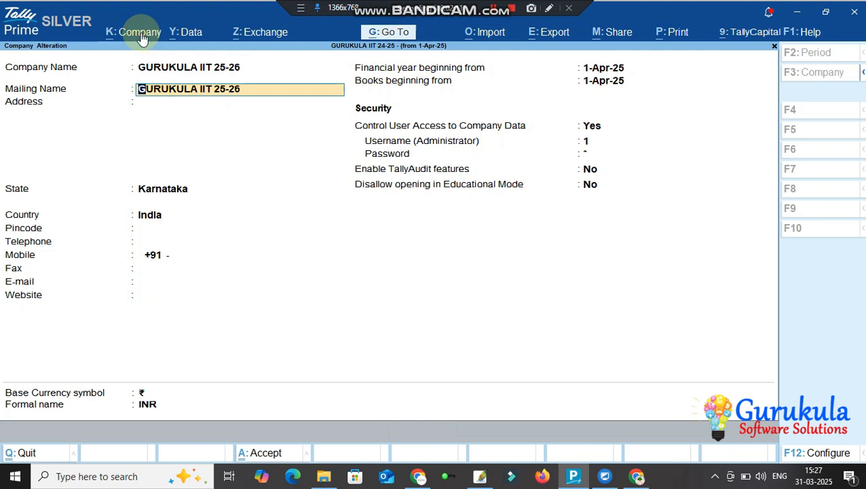
key("ctrl+a")
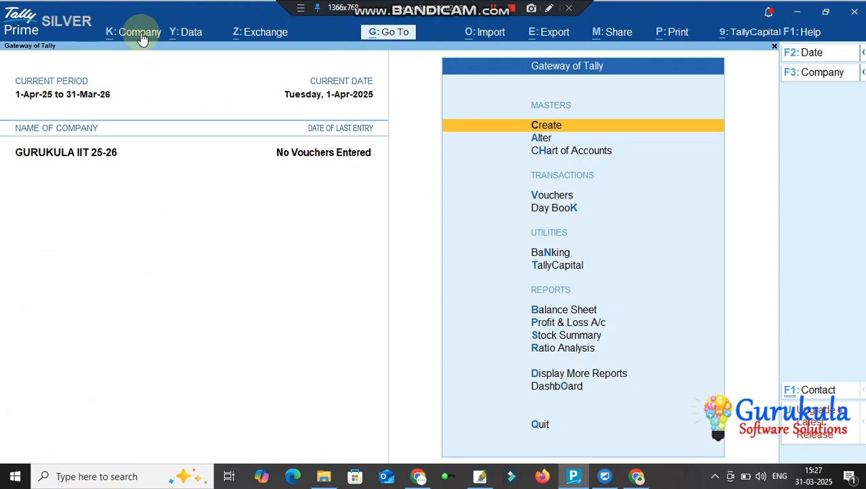
Step: Check the voucher number in a new sales voucher and leave voucher entry
key("Down")
key("Down")
key("Down")
key("Return")
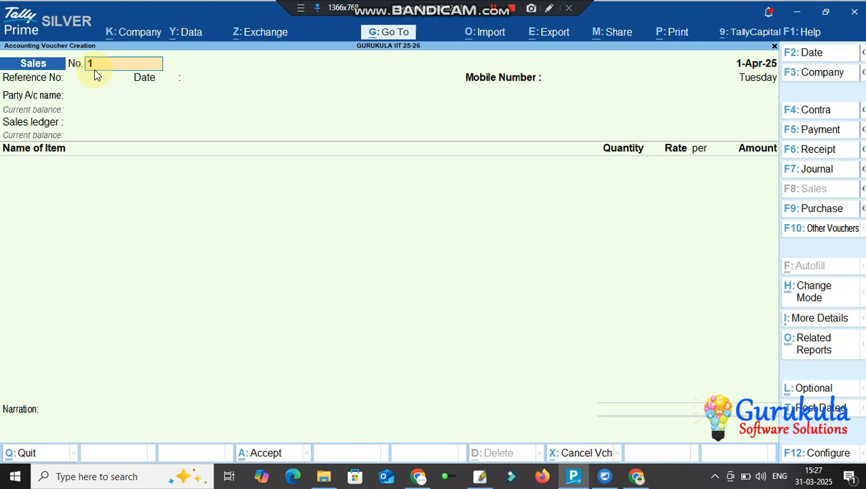
key("Escape")
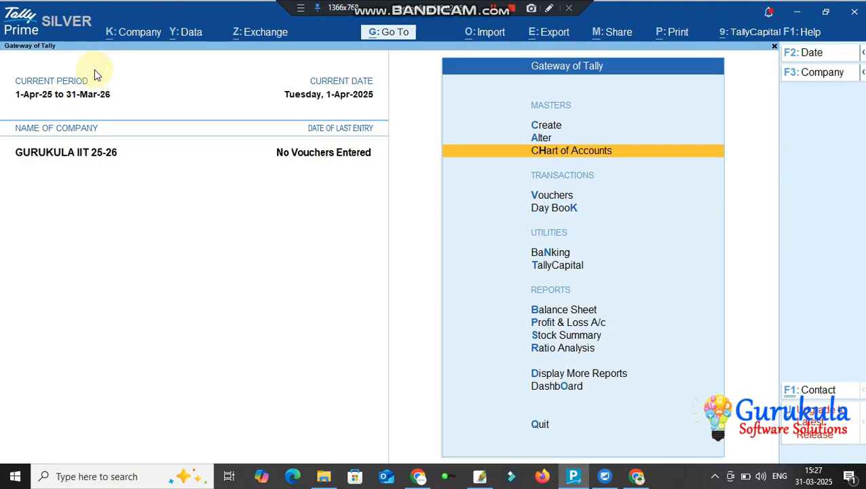
Step: Open the Sales voucher type for alteration
key("Up")
key("Return")
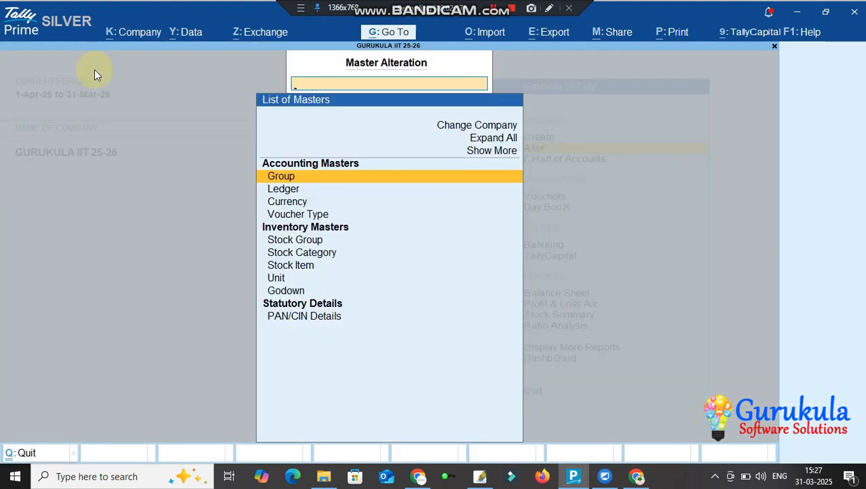
key("Escape")
key("Return")
key("Down")
key("Down")
key("Down")
key("Return")
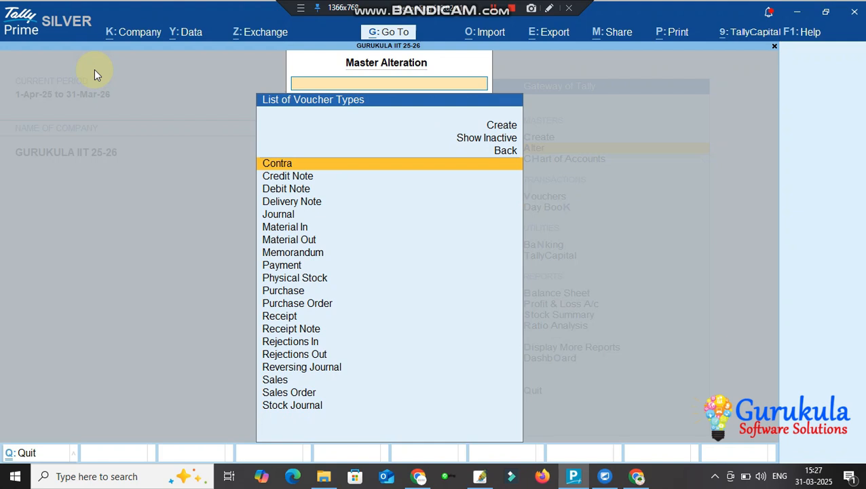
type("Sales")
key("Return")
Step: Set the Sales voucher numbering method to Automatic with the Retain Original Voucher No. behaviour
key("Return")
key("Return")
key("Return")
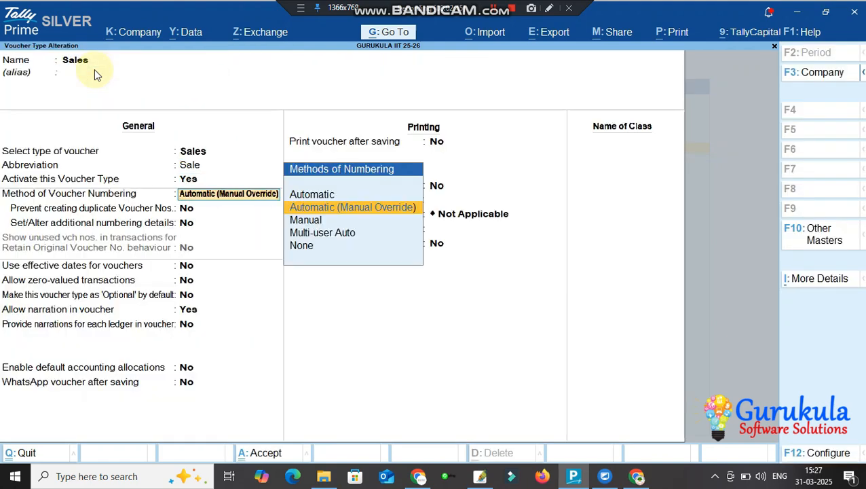
key("Up")
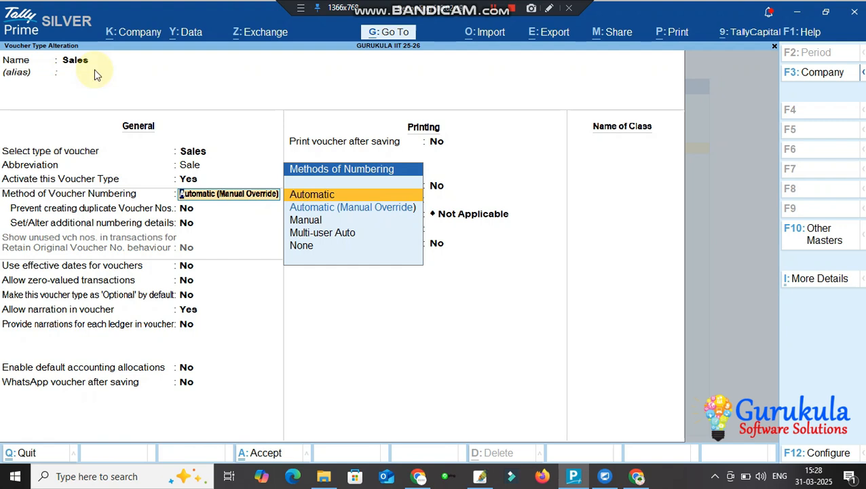
key("Return")
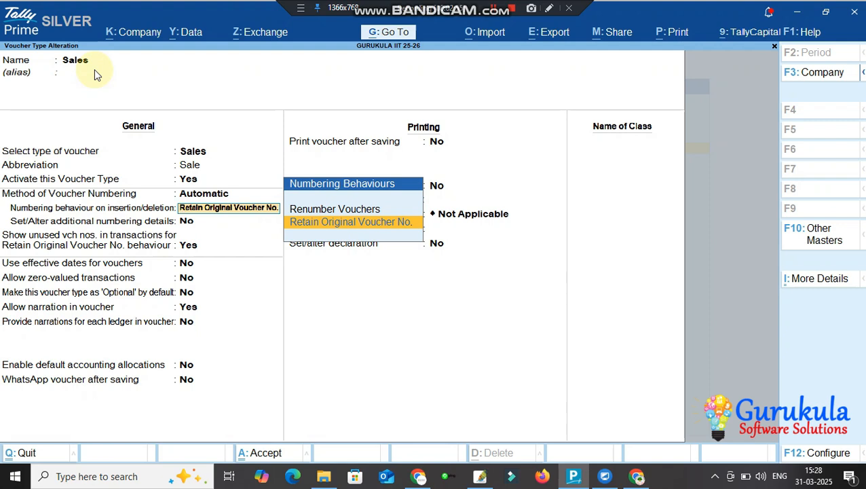
key("Return")
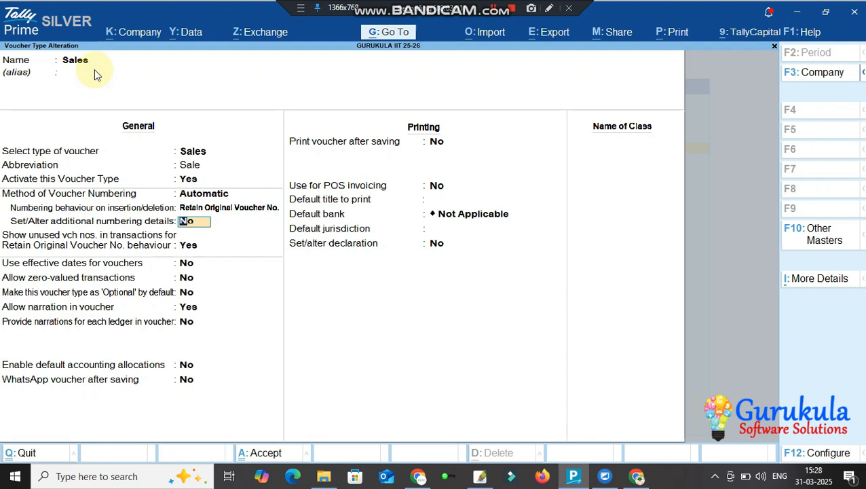
Step: Enable additional numbering details for Sales vouchers, keeping starting number 1, width 0 and no zero prefill
type("y")
key("Return")
key("Return")
key("Return")
key("Return")
key("Return")
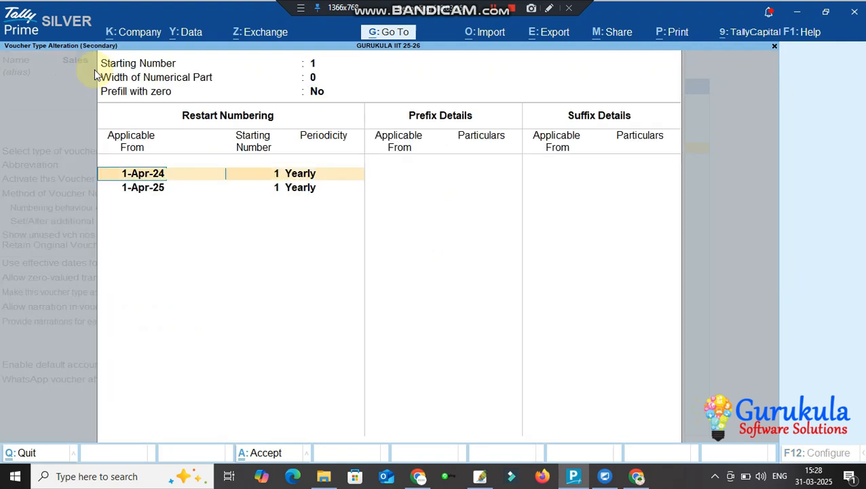
Step: Add the voucher number prefix GIIT/ applicable from 1-Apr-25 and save the Sales voucher type
key("Return")
key("Return")
key("Return")
key("Return")
key("Return")
type("1-4-25")
key("Return")
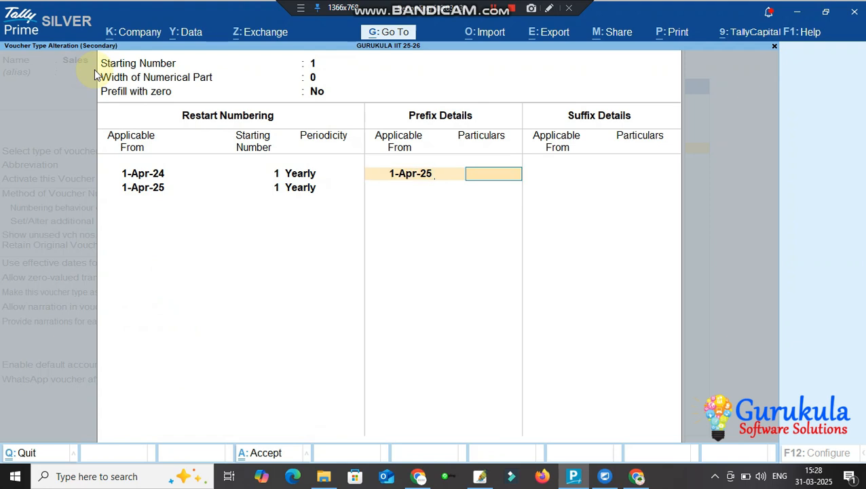
type("Giit")
key("BackSpace")
key("BackSpace")
key("BackSpace")
type("IIT/")
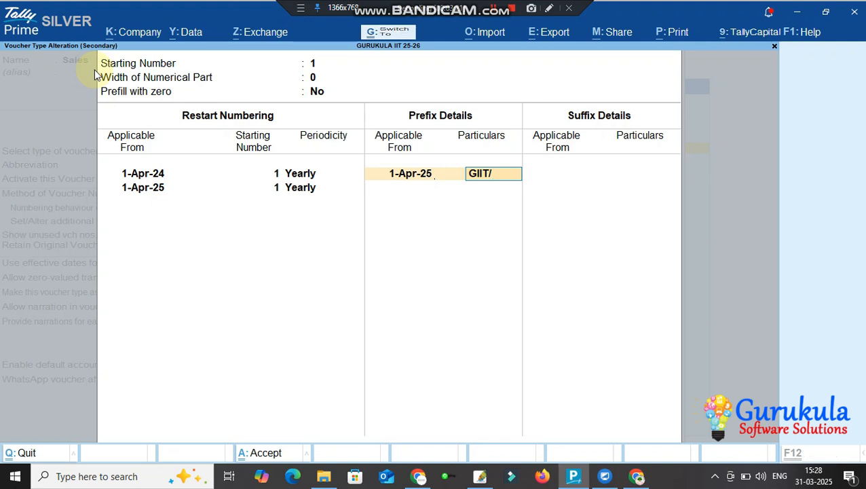
key("ctrl+a")
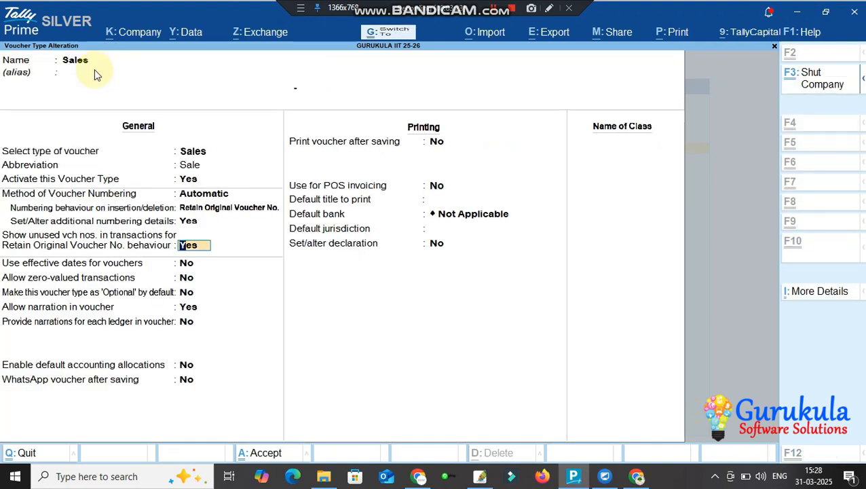
key("ctrl+a")
key("Escape")
key("Escape")
Step: Check the prefixed numbering in a new sales voucher using reference number 1, and leave without saving
key("Down")
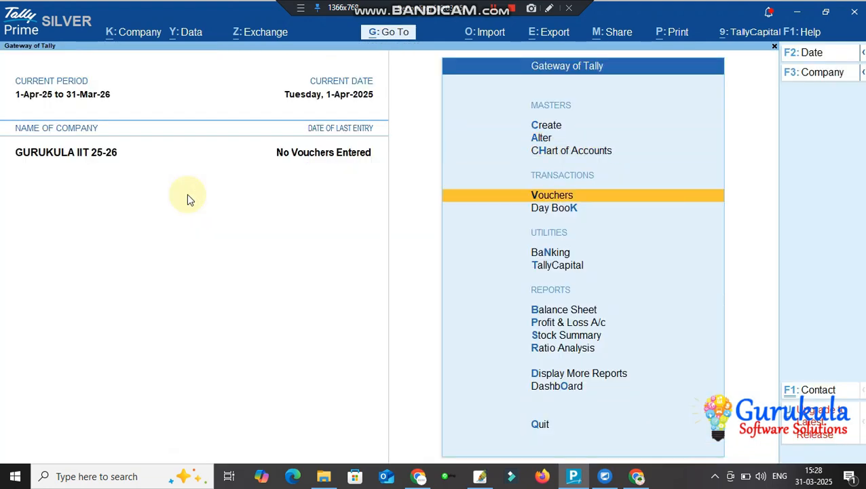
key("Return")
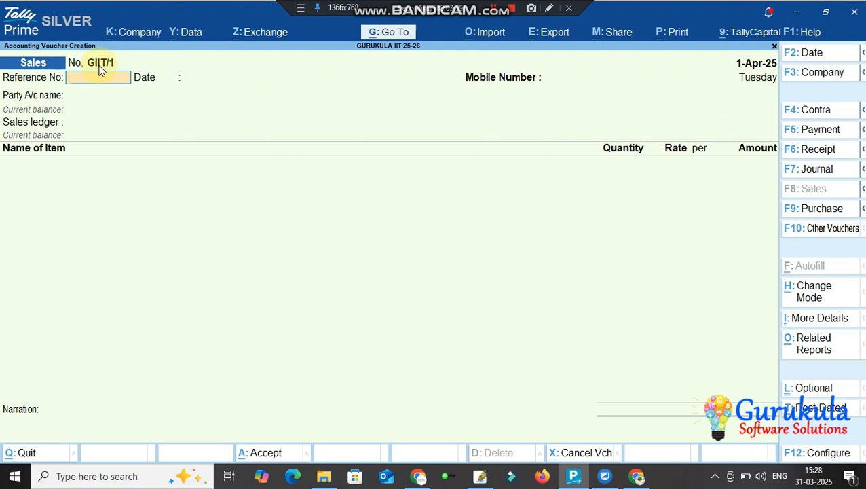
type("1")
key("Return")
key("Return")
key("Return")
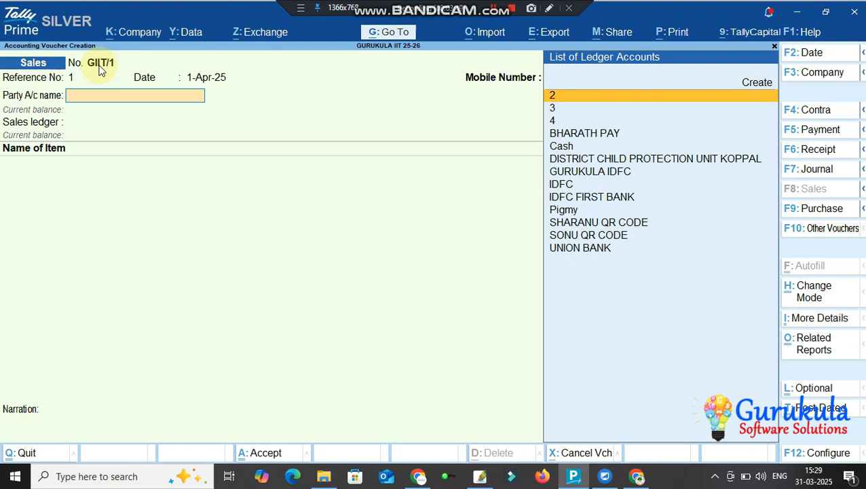
key("Escape")
key("Escape")
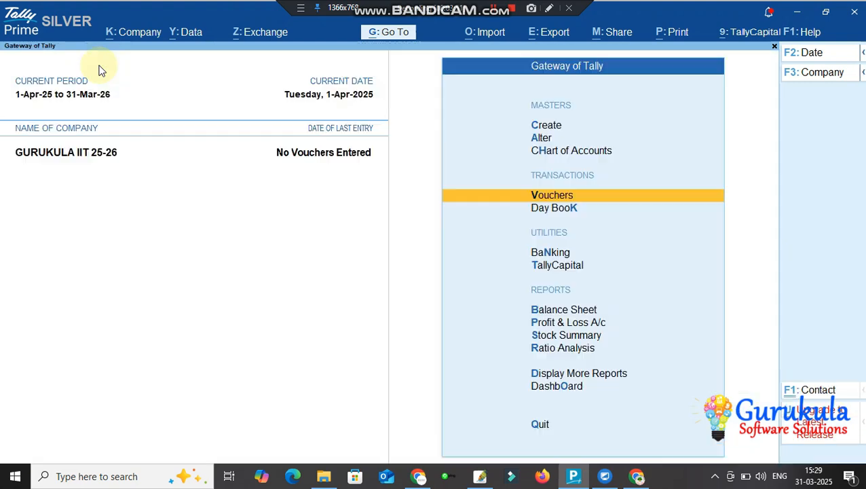